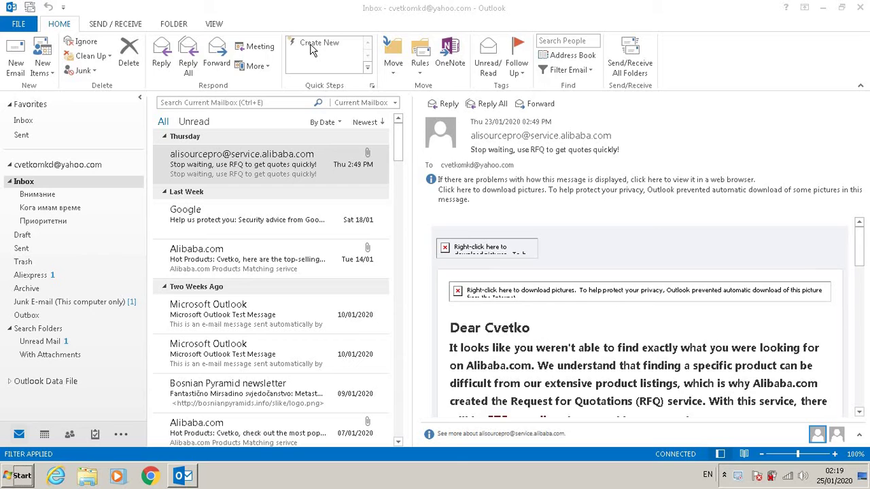
- Create a new quick step and name it "Внимание"
{"action": "key", "text": "alt+shift"}
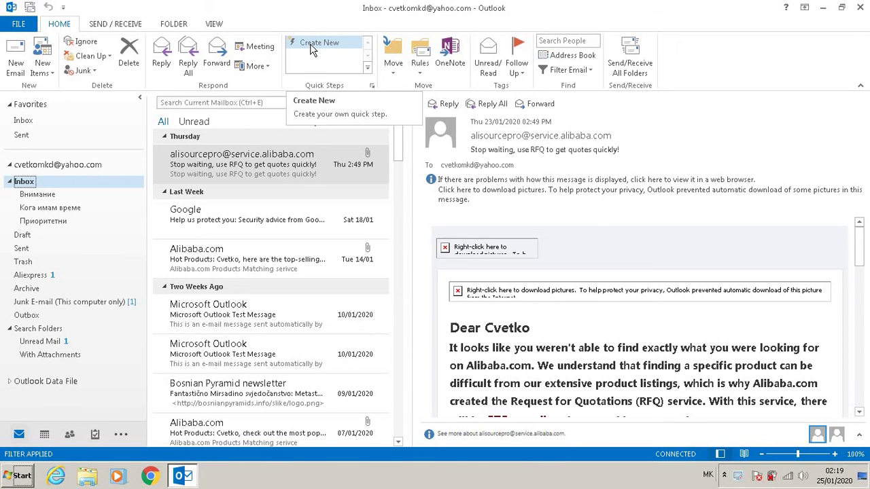
{"action": "left_click", "coordinate": [311, 48]}
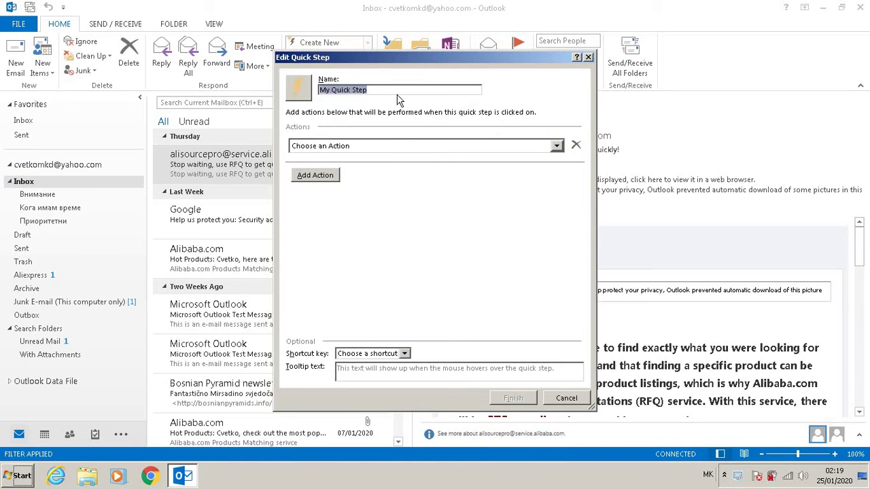
{"action": "key", "text": "BackSpace"}
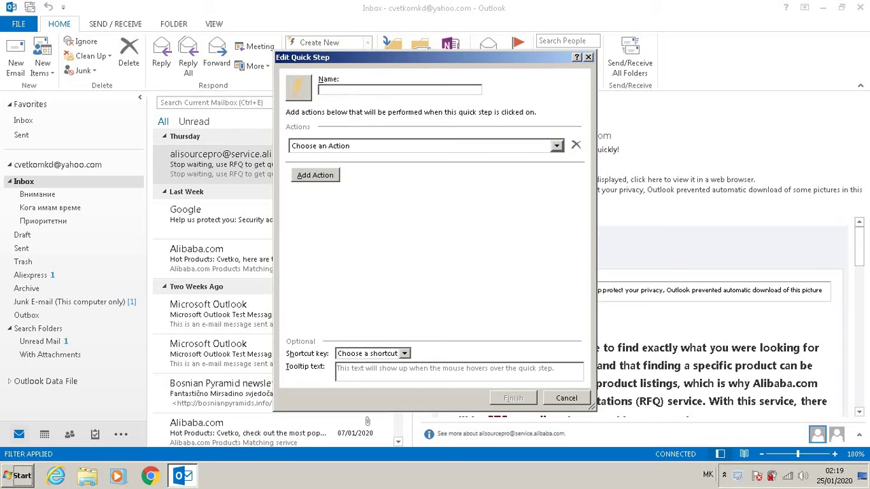
{"action": "type", "text": "Вниманиењ"}
{"action": "key", "text": "BackSpace"}
{"action": "key", "text": "BackSpace"}
{"action": "type", "text": "е"}
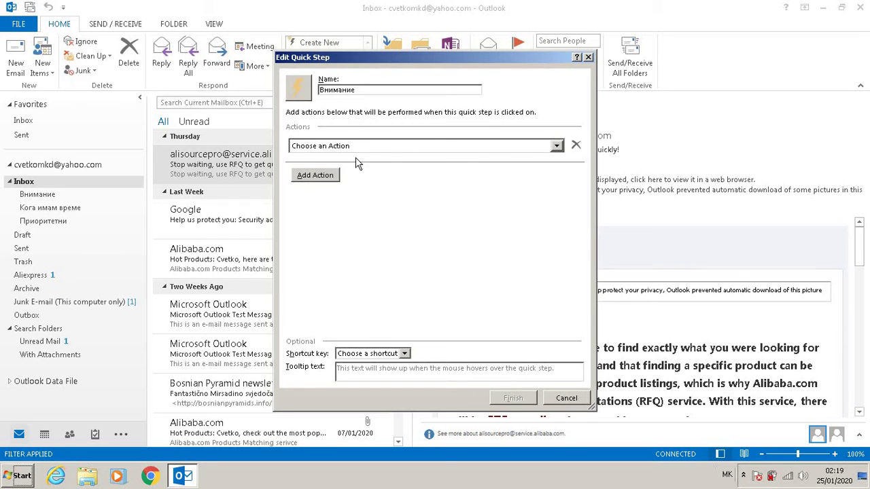
- Set the quick step's first action to move the message to the Внимание folder
{"action": "left_click", "coordinate": [365, 147]}
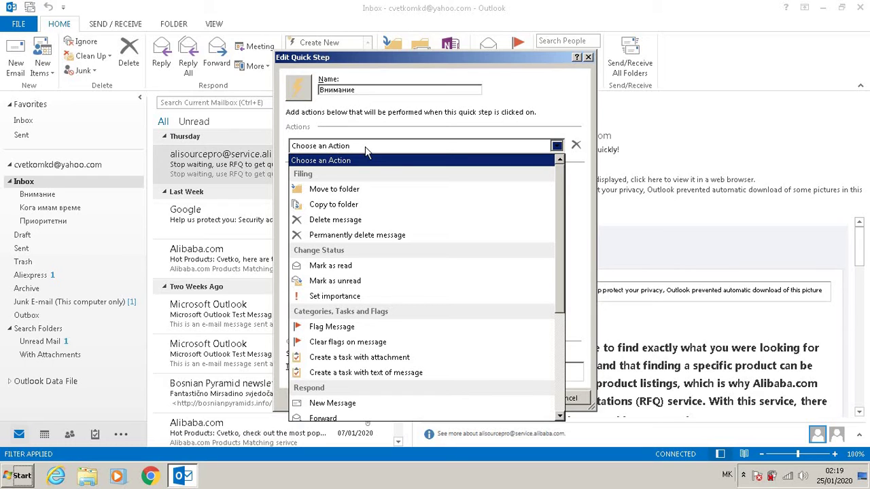
{"action": "left_click", "coordinate": [347, 190]}
{"action": "left_click", "coordinate": [401, 167]}
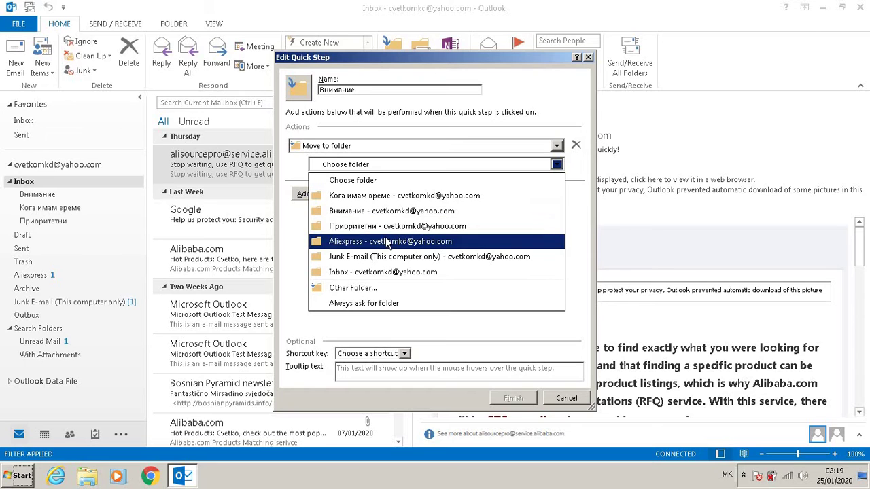
{"action": "left_click", "coordinate": [408, 212]}
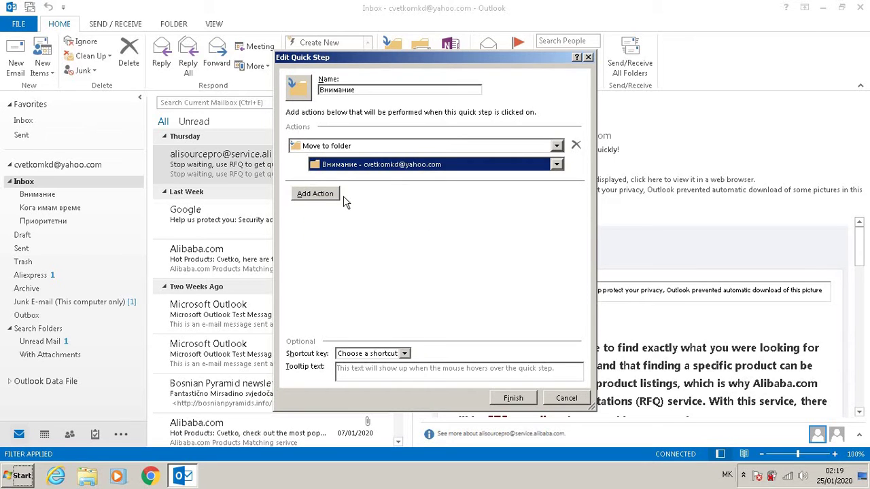
- Add a second action to the quick step that marks the message as unread
{"action": "left_click", "coordinate": [322, 200]}
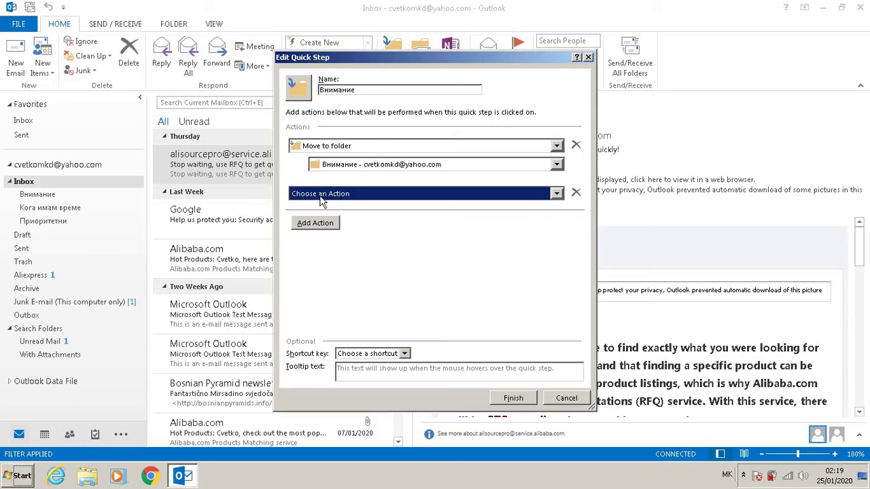
{"action": "left_click", "coordinate": [362, 195]}
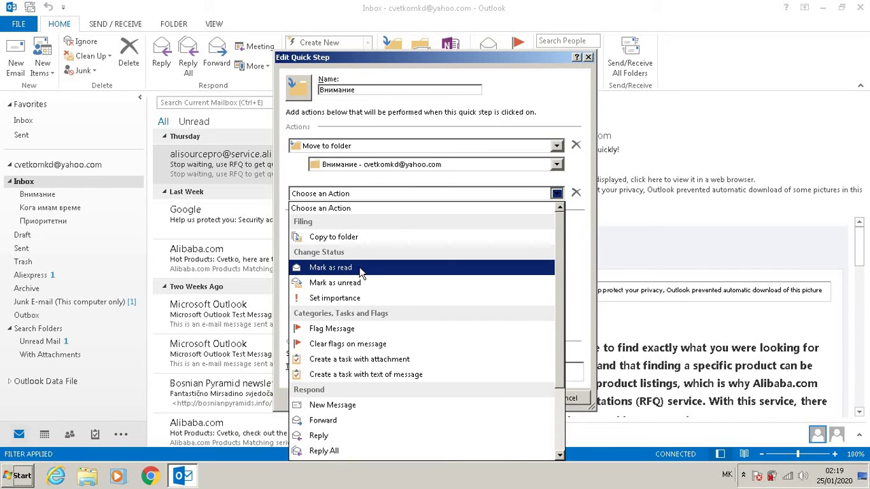
{"action": "left_click", "coordinate": [351, 288]}
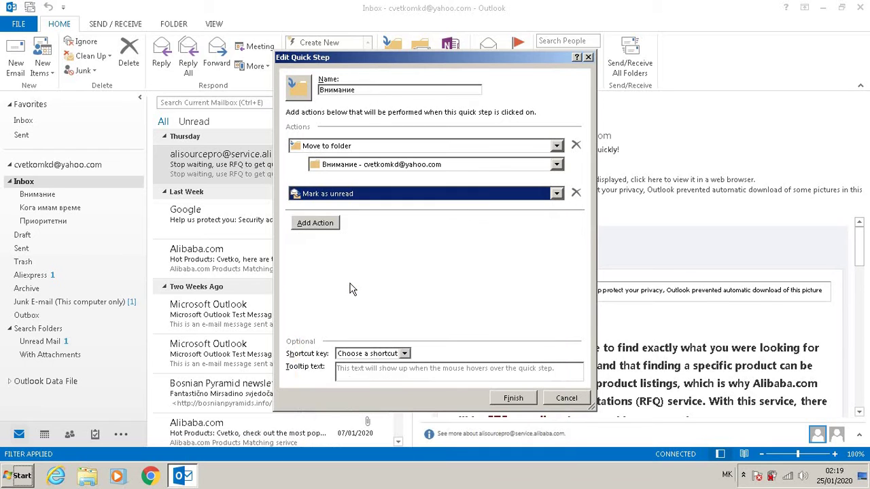
{"action": "left_click", "coordinate": [323, 227]}
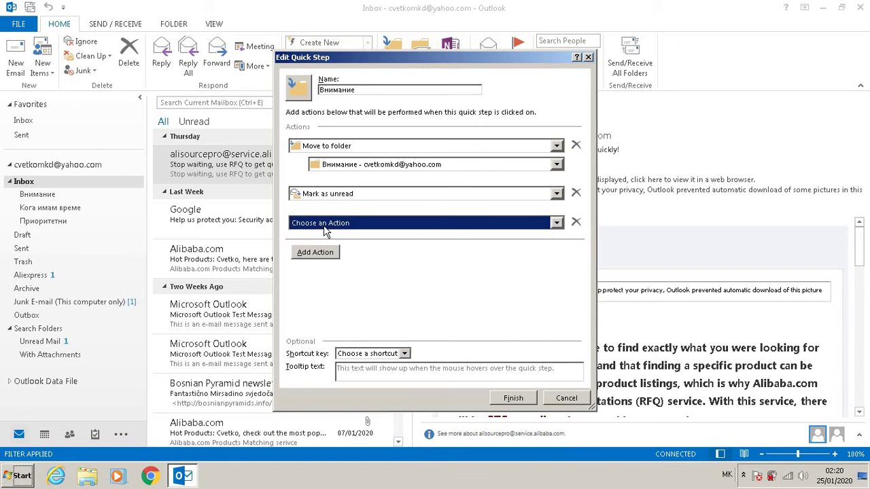
{"action": "left_click", "coordinate": [435, 226]}
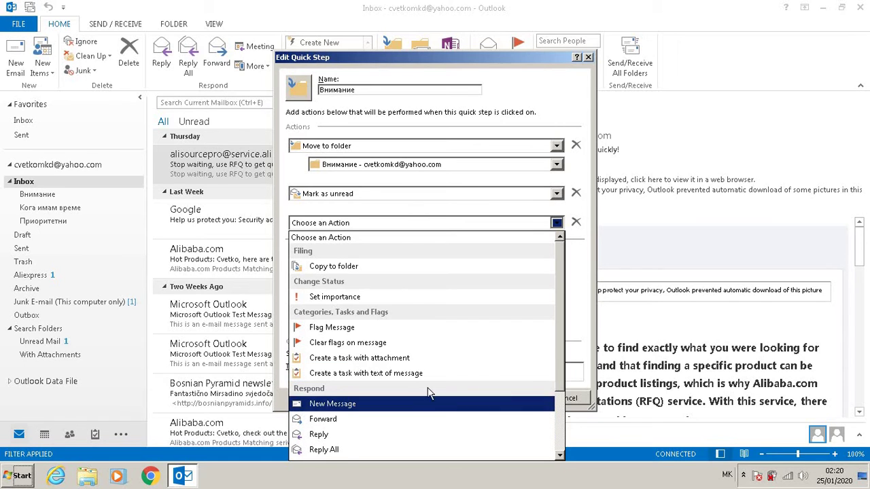
{"action": "scroll", "coordinate": [416, 418], "scroll_direction": "down", "scroll_amount": 1}
{"action": "scroll", "coordinate": [416, 418], "scroll_direction": "down", "scroll_amount": 1}
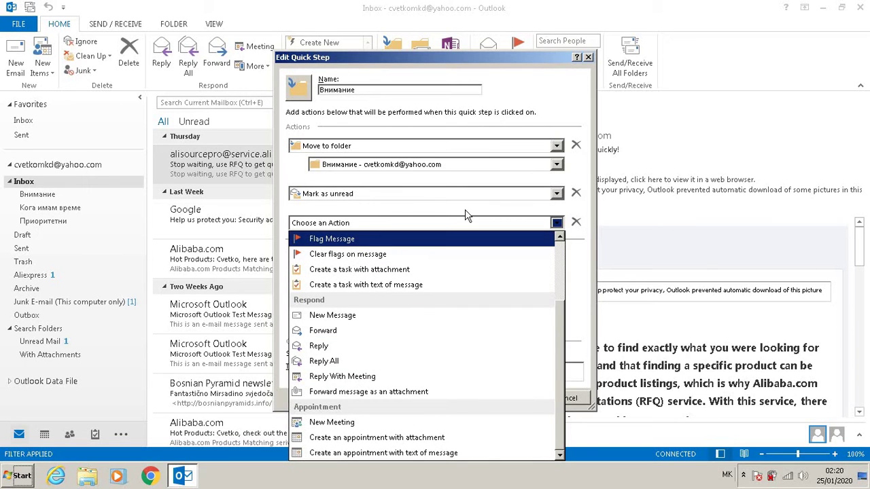
{"action": "left_click", "coordinate": [575, 225]}
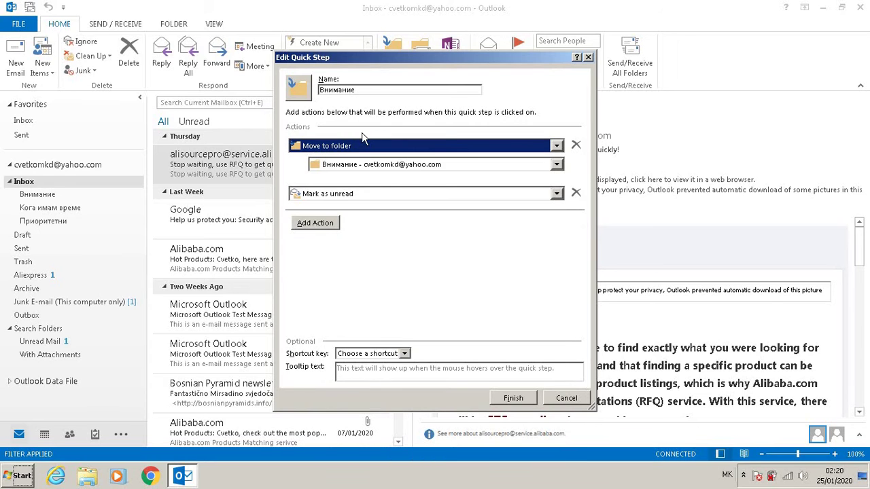
- Assign the shortcut CTRL+SHIFT+3 and the tooltip text "Го префрла меилот во фолдерот Внимание" to the quick step and save it
{"action": "left_click", "coordinate": [405, 355]}
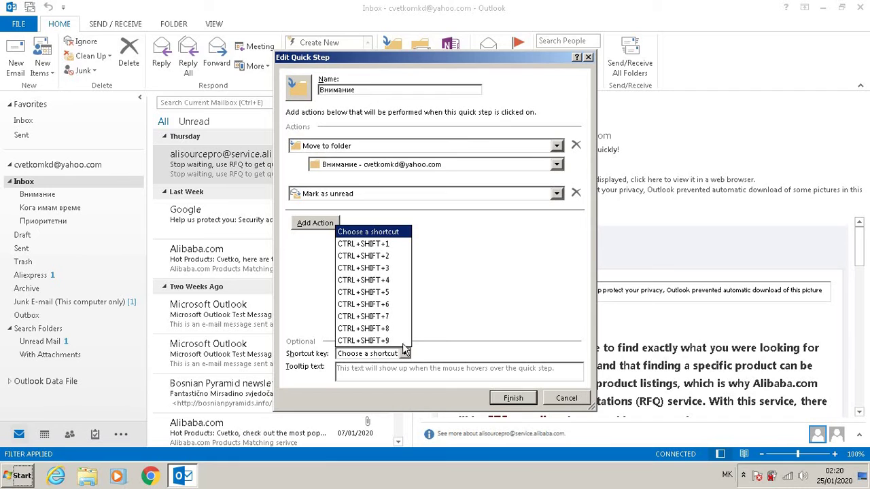
{"action": "left_click", "coordinate": [395, 271]}
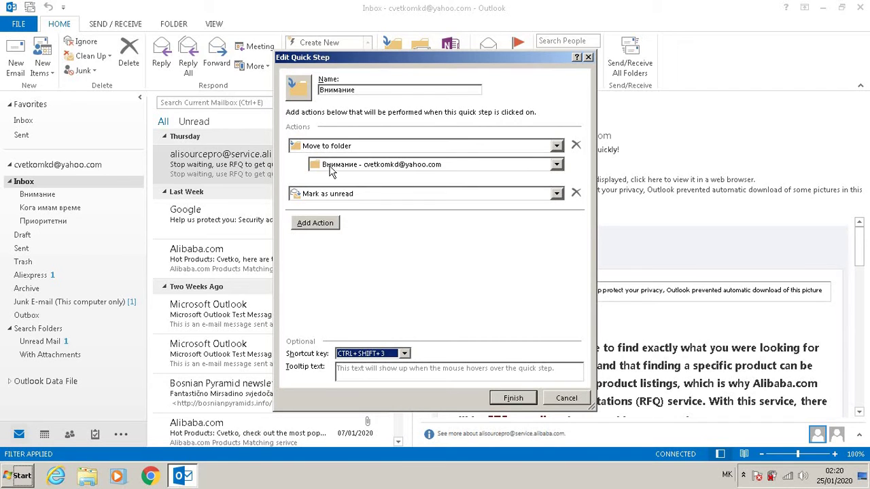
{"action": "left_click", "coordinate": [363, 371]}
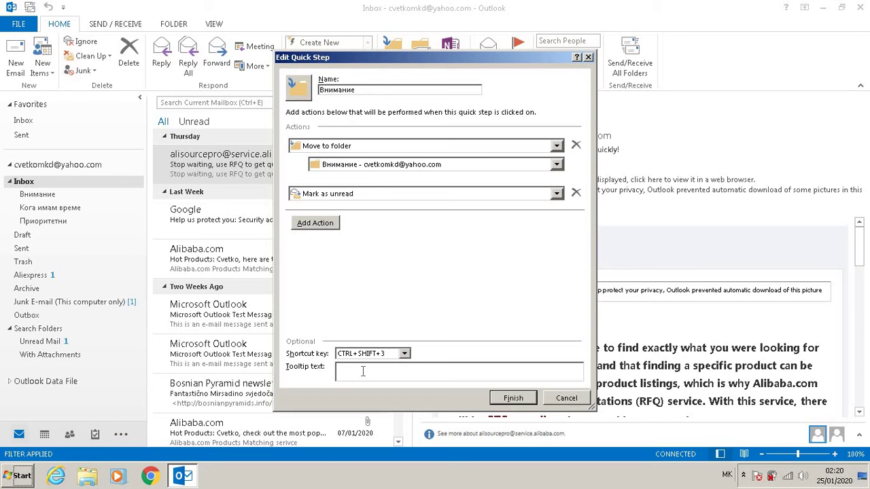
{"action": "type", "text": "Го префрла меилот на"}
{"action": "key", "text": "BackSpace"}
{"action": "key", "text": "BackSpace"}
{"action": "key", "text": "BackSpace"}
{"action": "type", "text": "во"}
{"action": "key", "text": "BackSpace"}
{"action": "type", "text": "о фолдерот Внимание"}
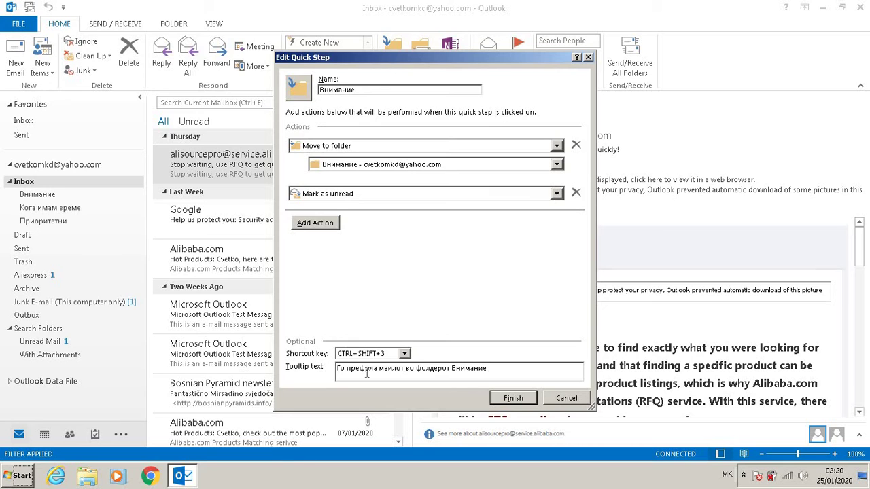
{"action": "left_click", "coordinate": [514, 398]}
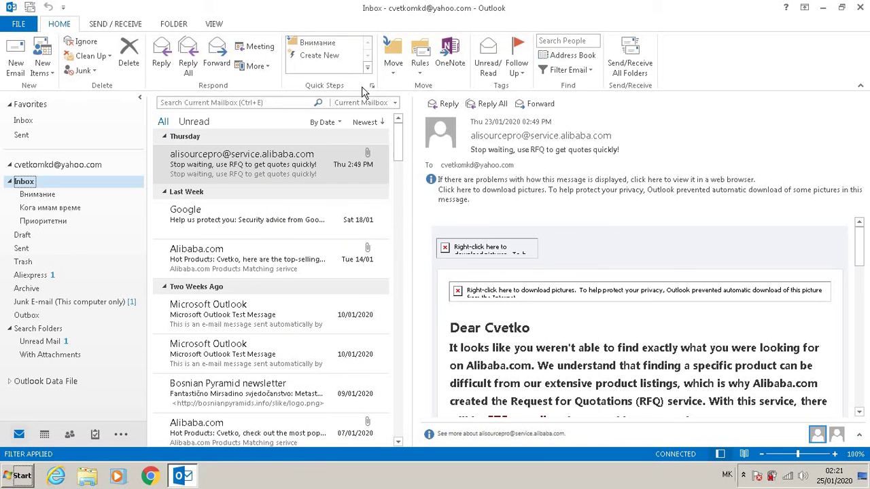
- Run the Внимание quick step on the Google security advice email, check the Внимание folder, and return to the Inbox
{"action": "left_click", "coordinate": [219, 221]}
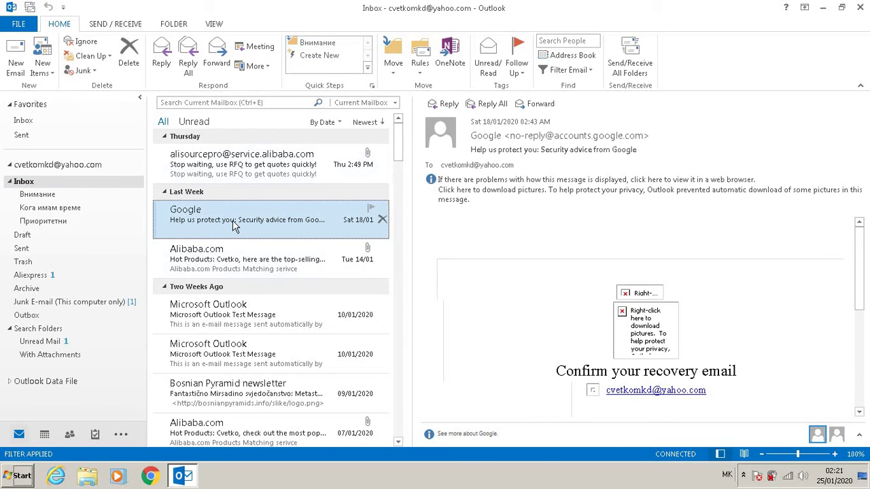
{"action": "left_click", "coordinate": [322, 45]}
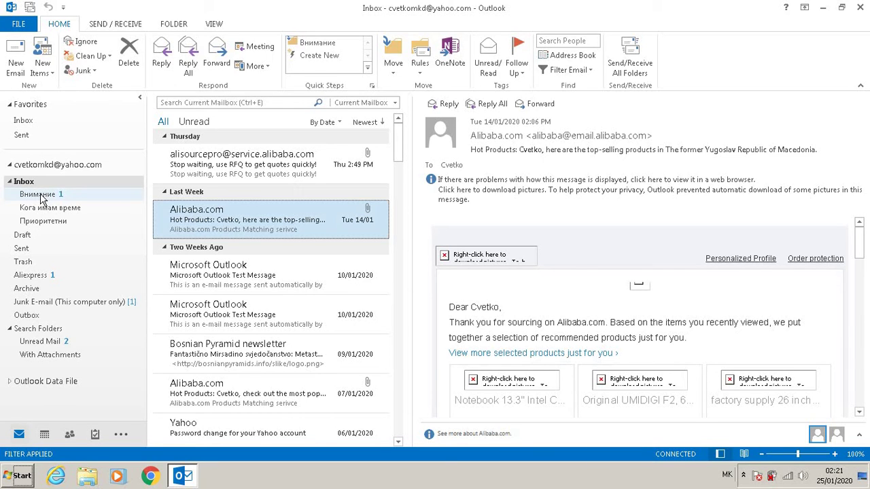
{"action": "left_click", "coordinate": [38, 196]}
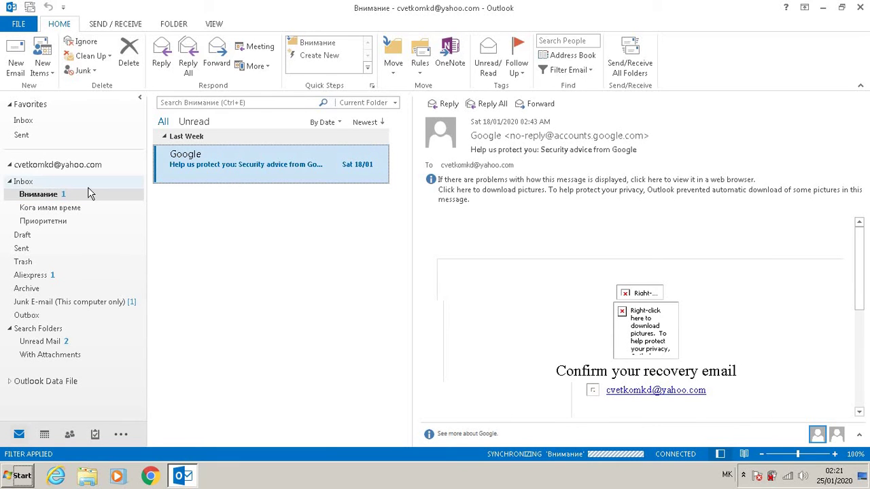
{"action": "left_click", "coordinate": [24, 182]}
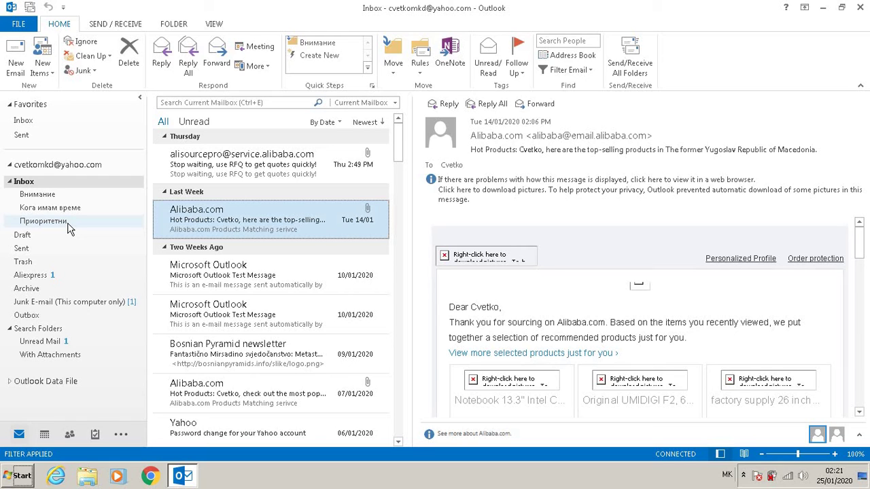
- Create another quick step and name it "Бришење"
{"action": "left_click", "coordinate": [326, 60]}
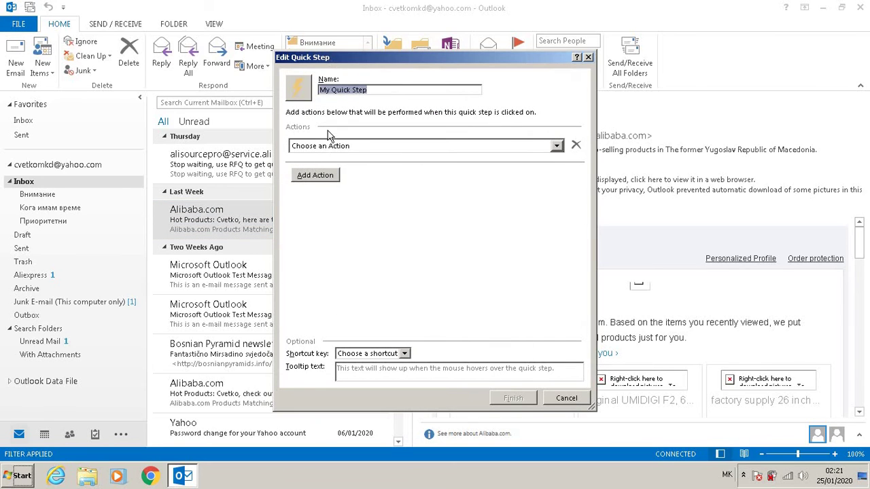
{"action": "key", "text": "BackSpace"}
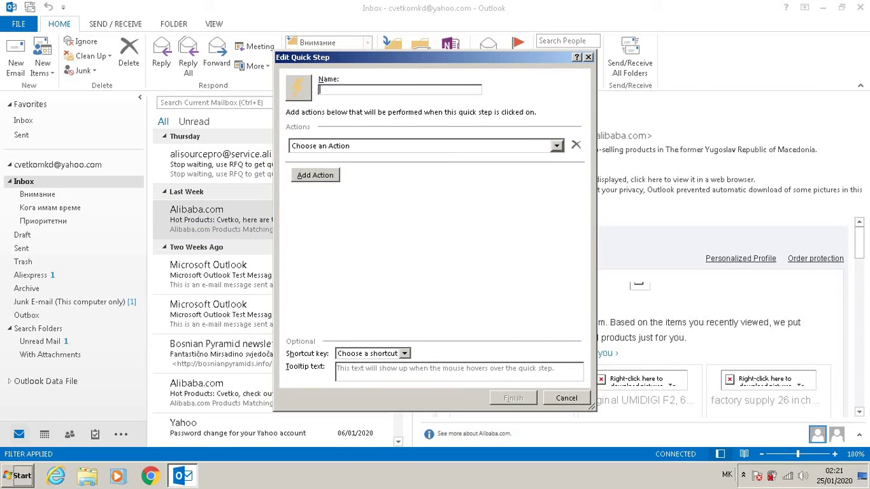
{"action": "type", "text": "B"}
{"action": "type", "text": "ри"}
{"action": "type", "text": "шење"}
- Set the action of the Бришење quick step to permanently delete the message
{"action": "left_click", "coordinate": [416, 147]}
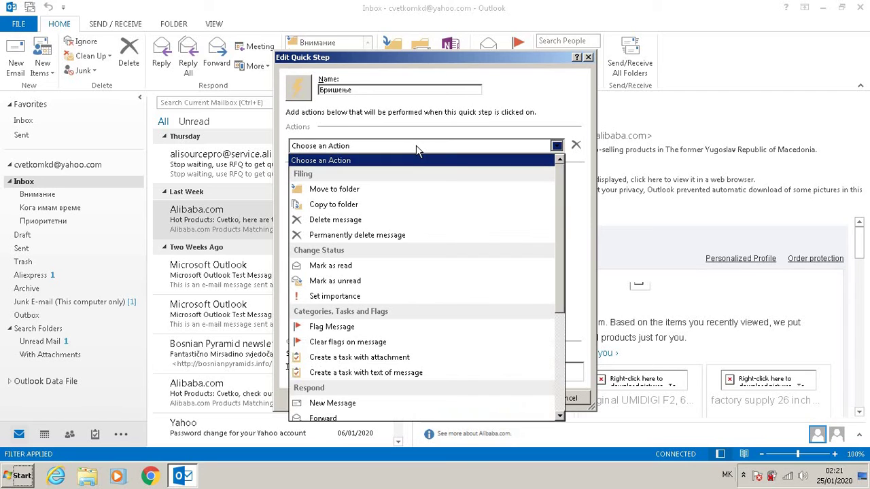
{"action": "left_click", "coordinate": [361, 221]}
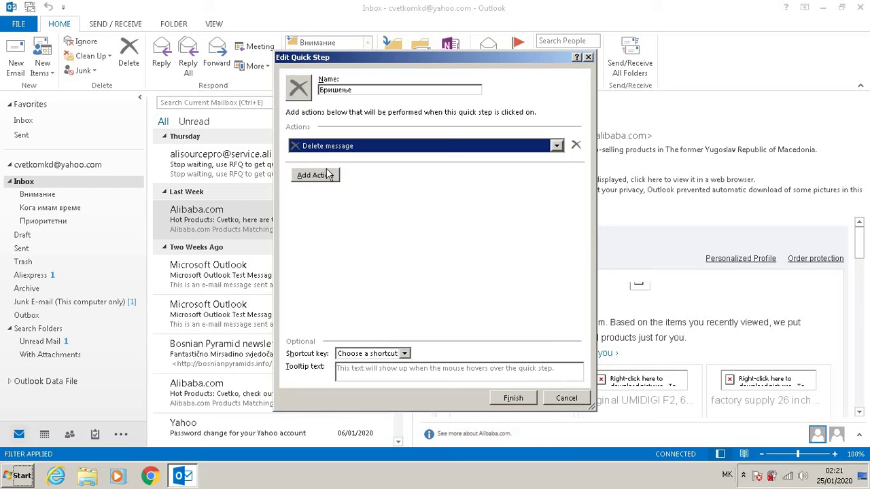
{"action": "left_click", "coordinate": [342, 151]}
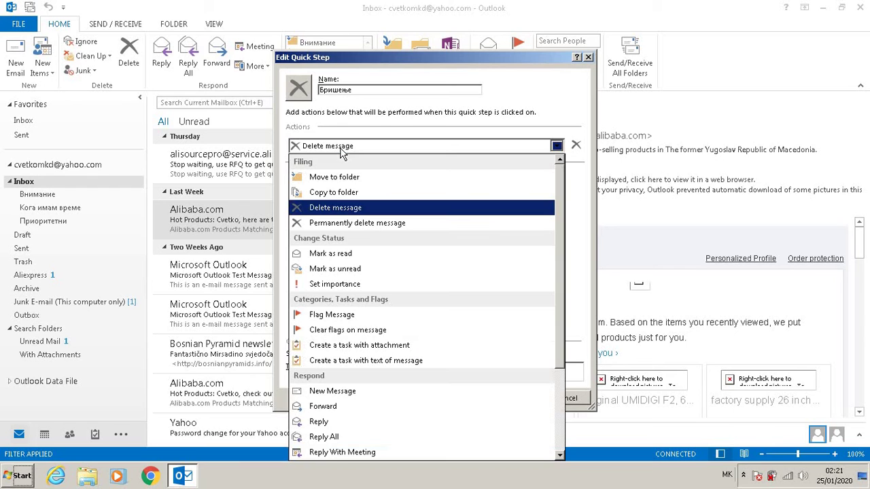
{"action": "left_click", "coordinate": [339, 224]}
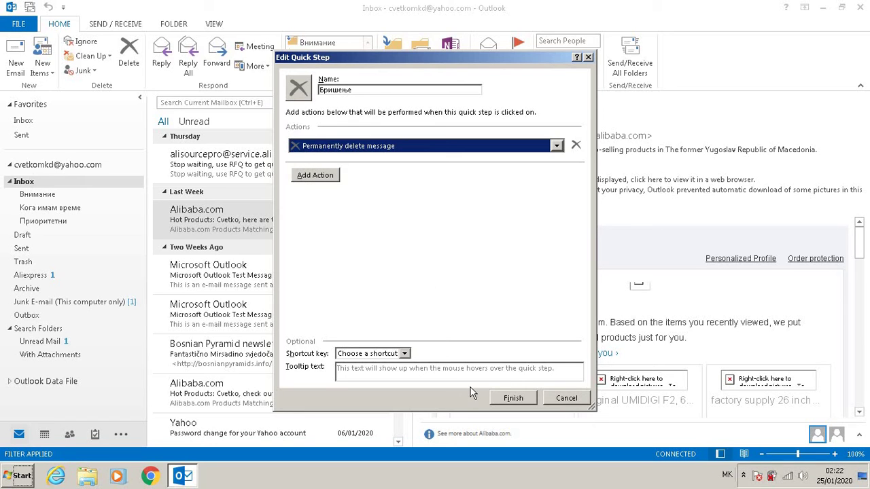
- Enter a tooltip text beginning "Целосно го брише е-маилот од" for the Бришење quick step and save it
{"action": "left_click", "coordinate": [403, 367]}
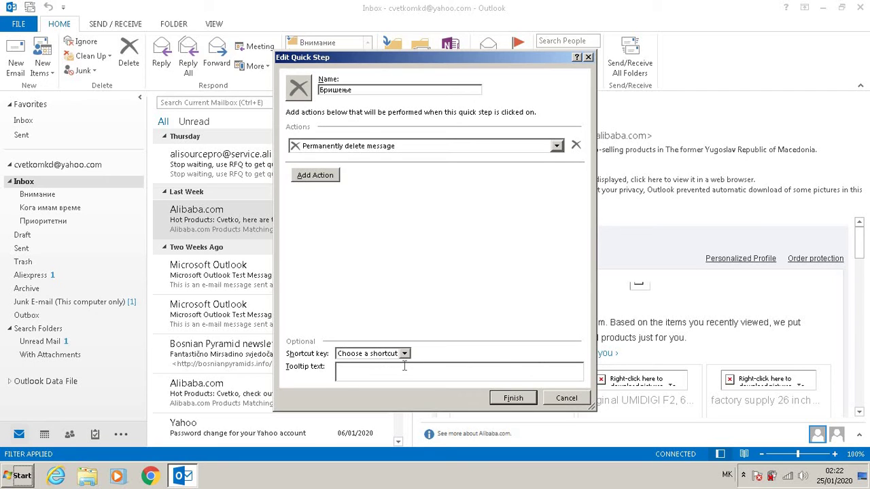
{"action": "type", "text": "Целосно го"}
{"action": "type", "text": " бриш"}
{"action": "type", "text": "е"}
{"action": "type", "text": " е"}
{"action": "type", "text": "-маилот од"}
{"action": "type", "text": "подато"}
{"action": "left_click", "coordinate": [528, 401]}
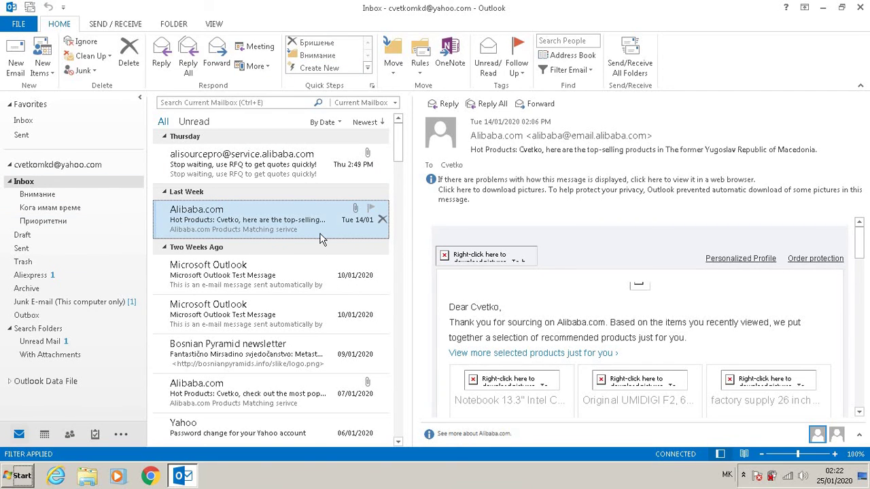
- Permanently delete the two Microsoft Outlook test messages and the Bosnian Pyramid newsletter with the Бришење quick step
{"action": "left_click", "coordinate": [259, 274]}
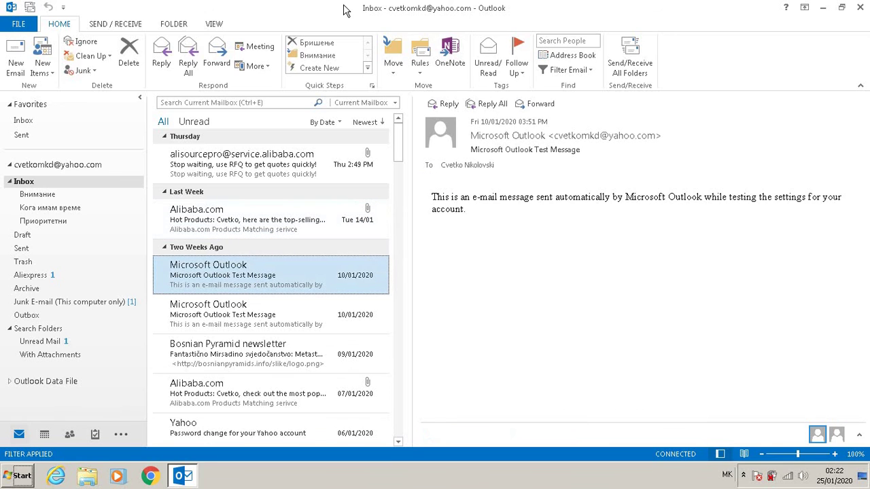
{"action": "left_click", "coordinate": [323, 44]}
{"action": "key", "text": "Return"}
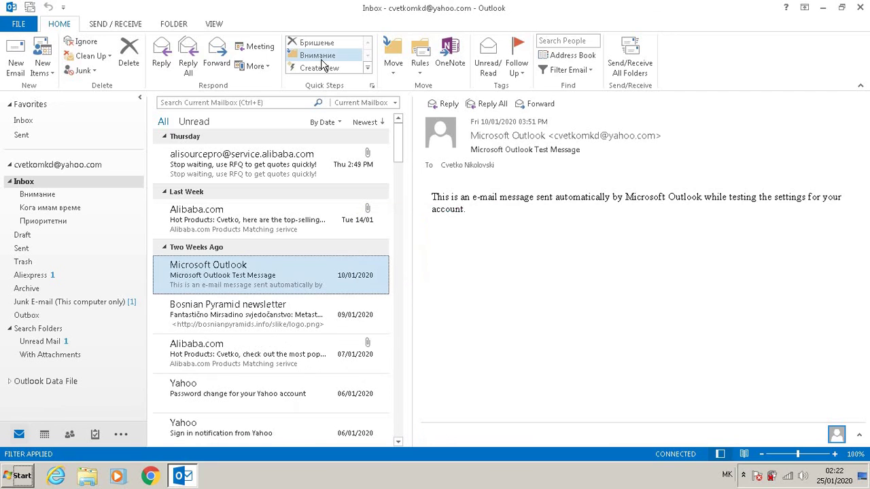
{"action": "left_click", "coordinate": [323, 44]}
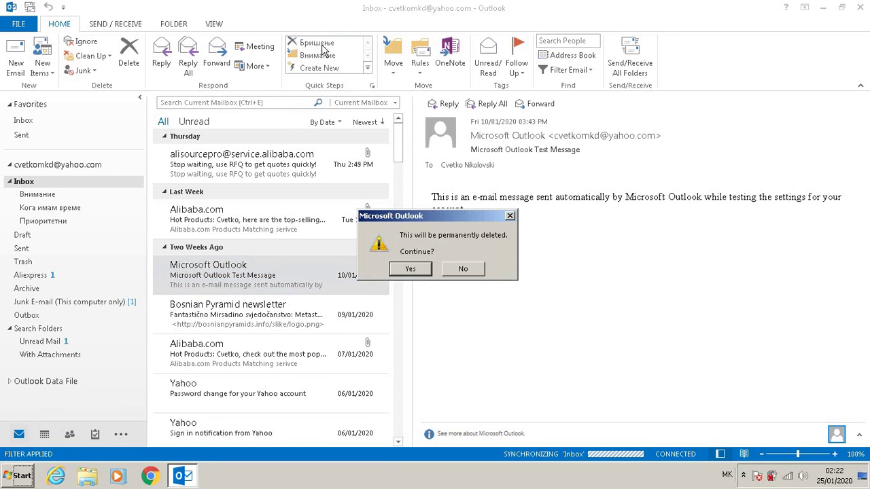
{"action": "key", "text": "Return"}
{"action": "left_click", "coordinate": [323, 44]}
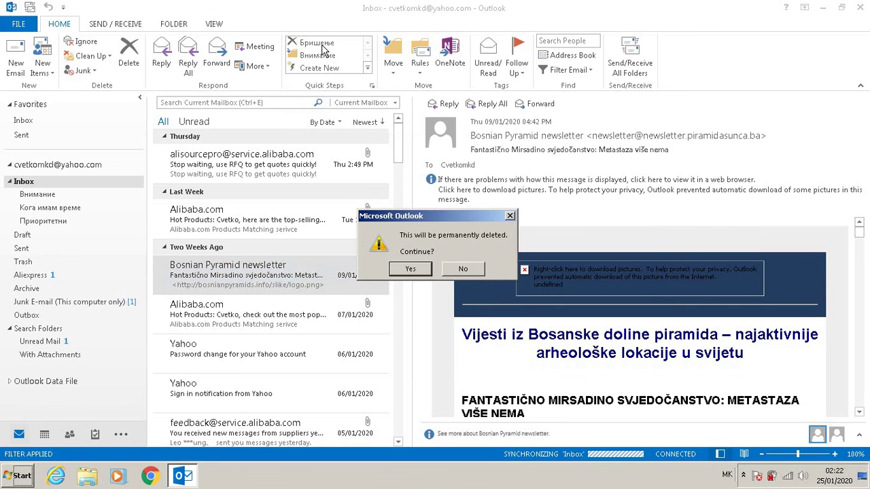
{"action": "key", "text": "Return"}
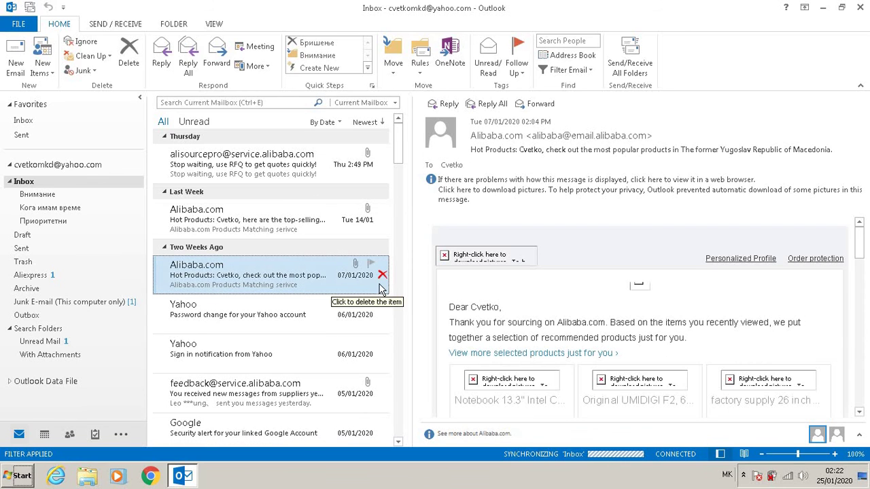